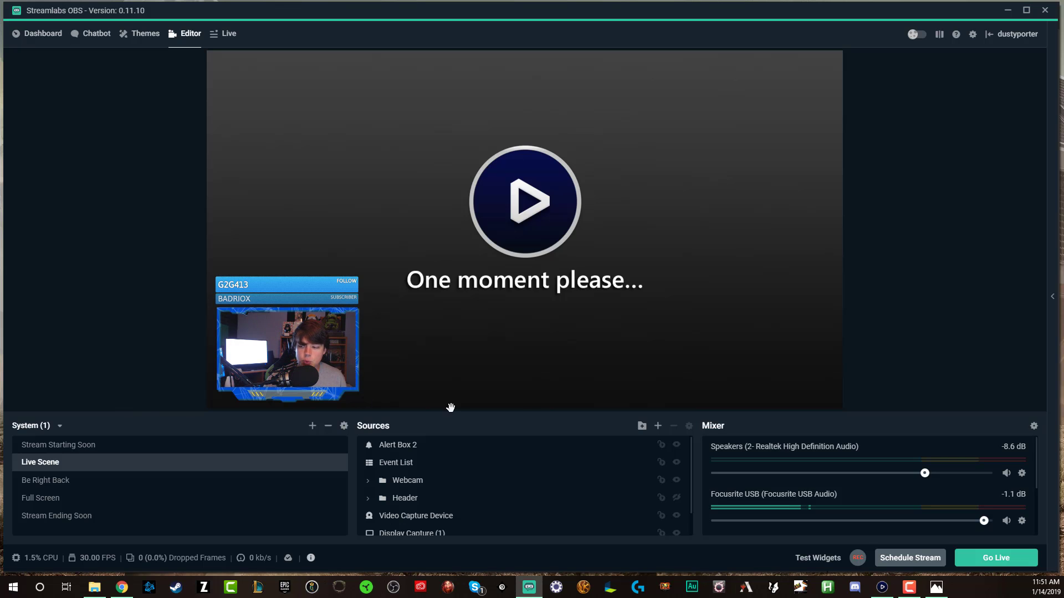
# - Close Elgato Game Capture HD, maximize Streamlabs OBS, and raise the preview divider for taller source lists
pyautogui.click(882, 587)
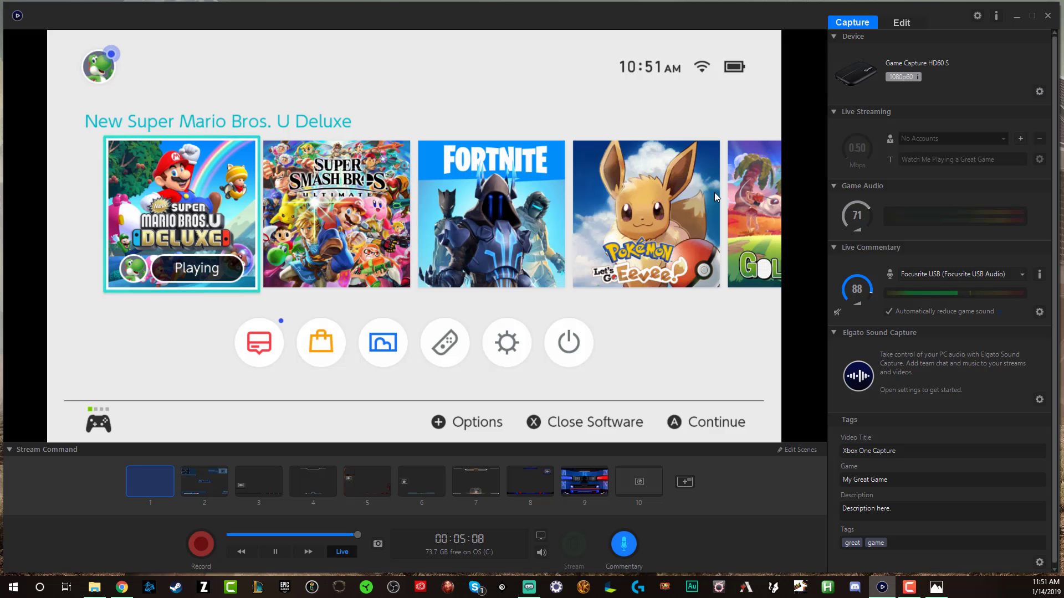
pyautogui.click(1049, 17)
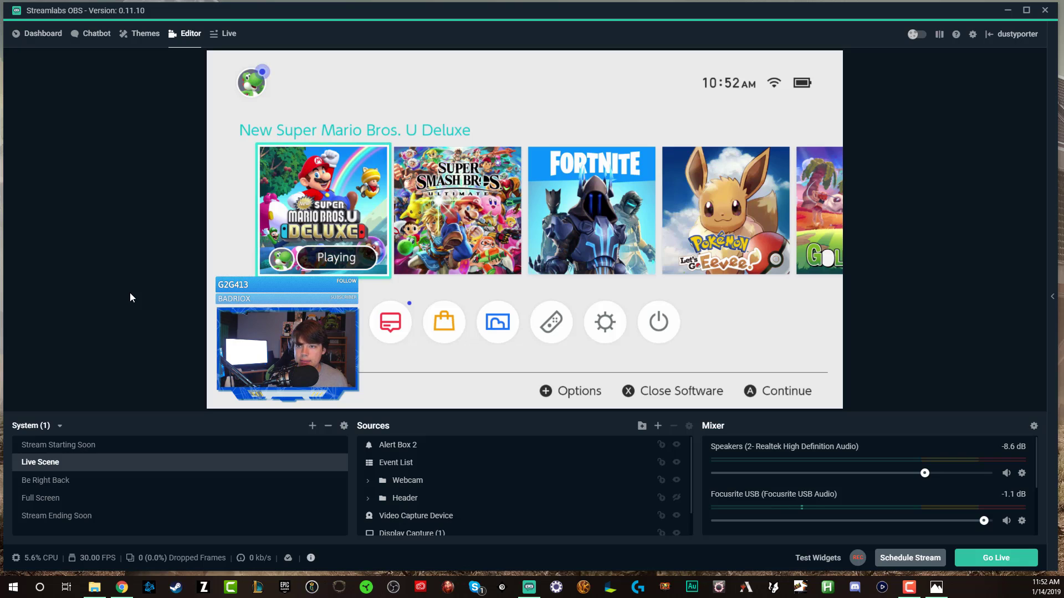
pyautogui.click(1026, 11)
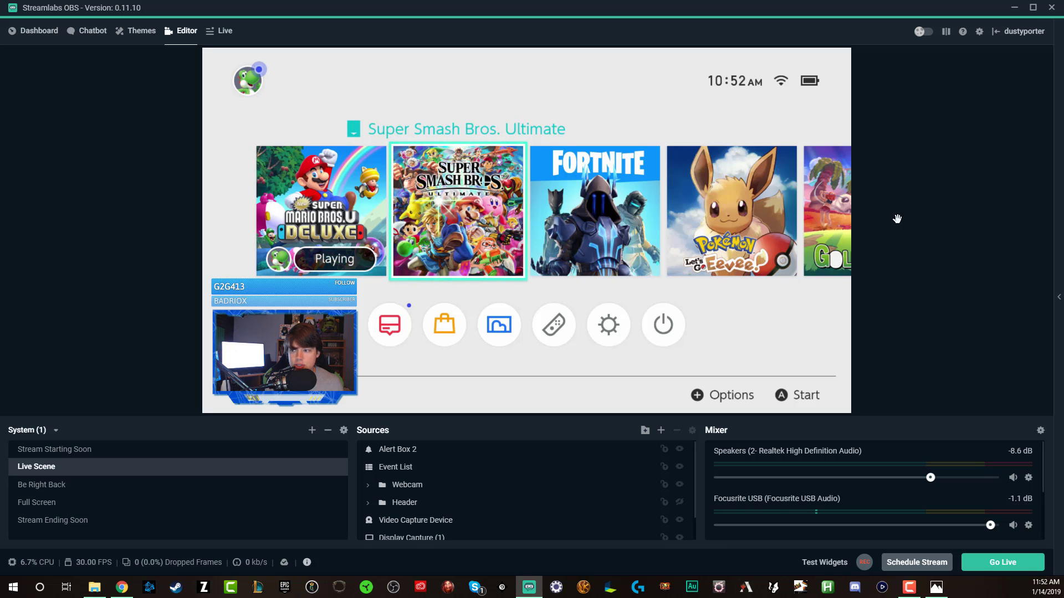
pyautogui.moveTo(134, 417); pyautogui.dragTo(134, 395)
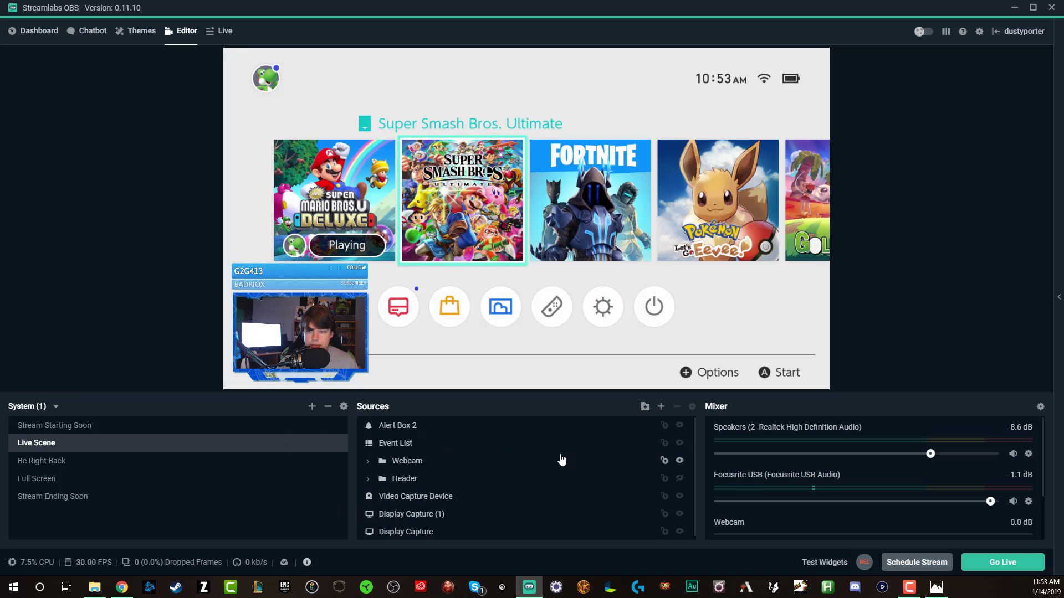
# - Add a new Video Capture Device (1) source with its Device set to Elgato Game Capture HD
pyautogui.click(661, 407)
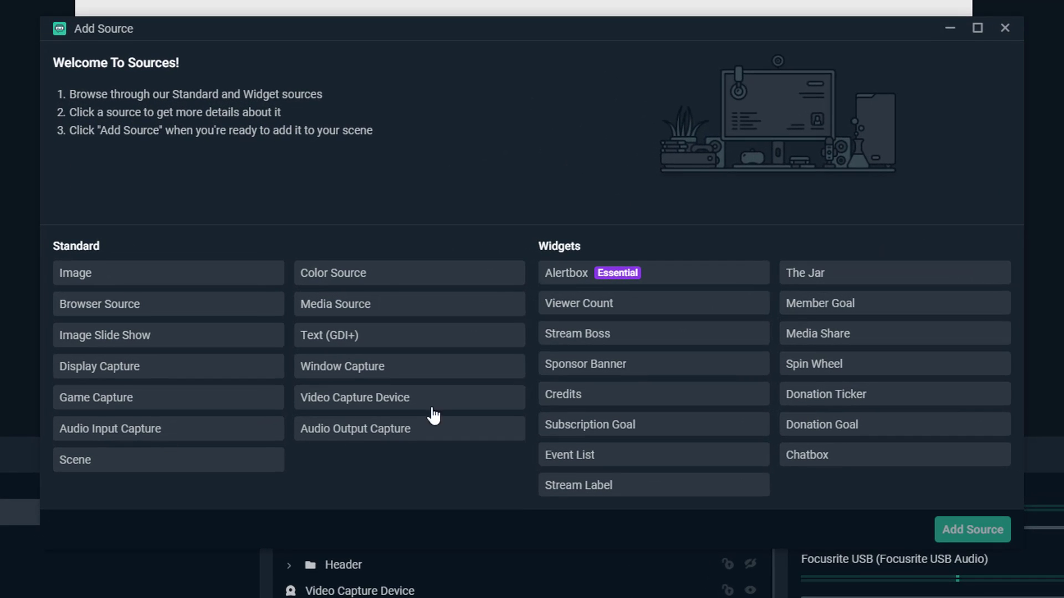
pyautogui.click(356, 399)
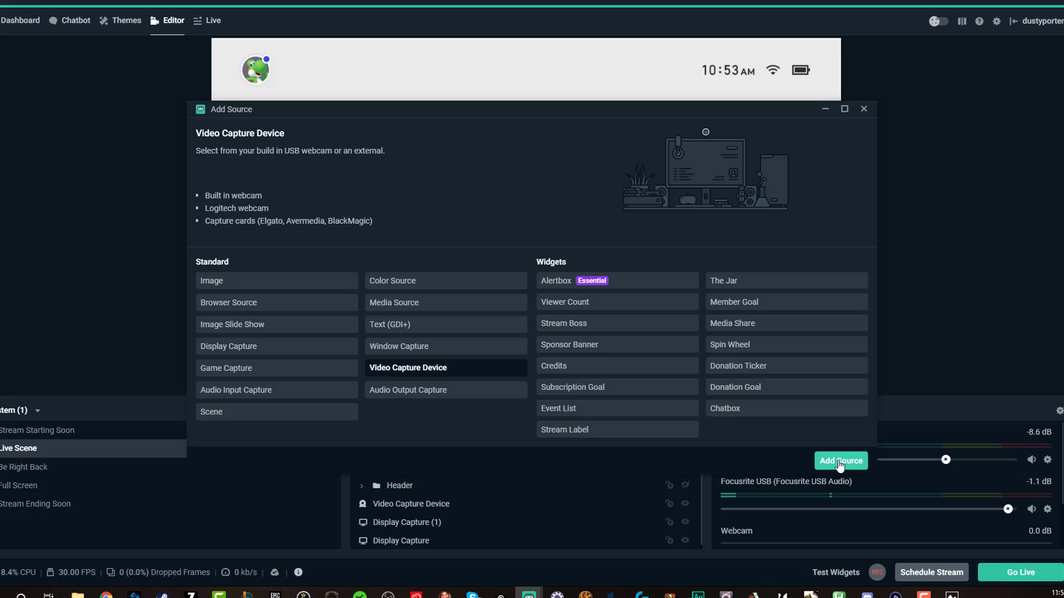
pyautogui.click(828, 455)
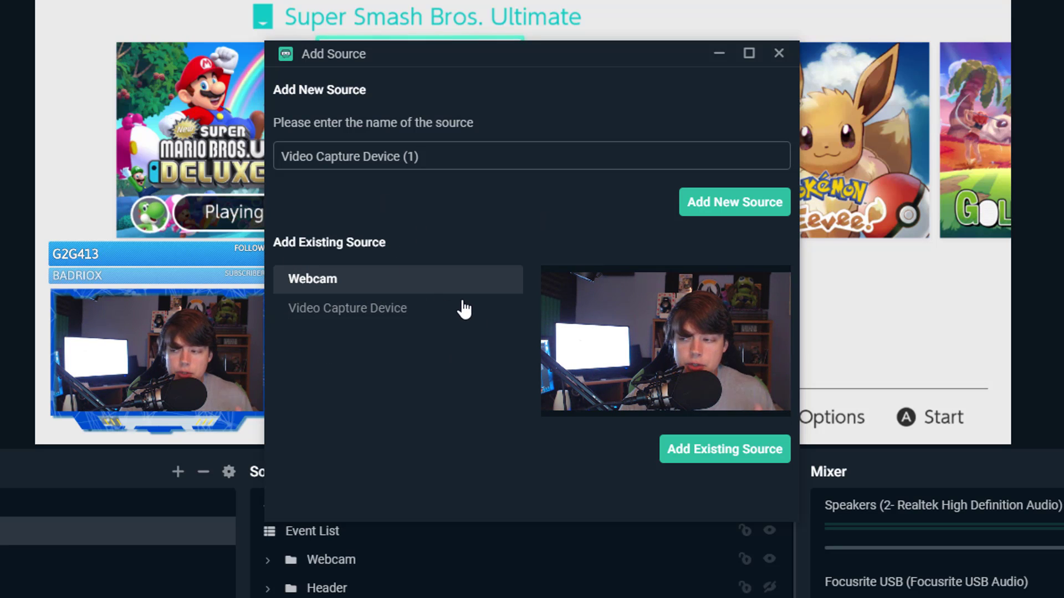
pyautogui.click(712, 208)
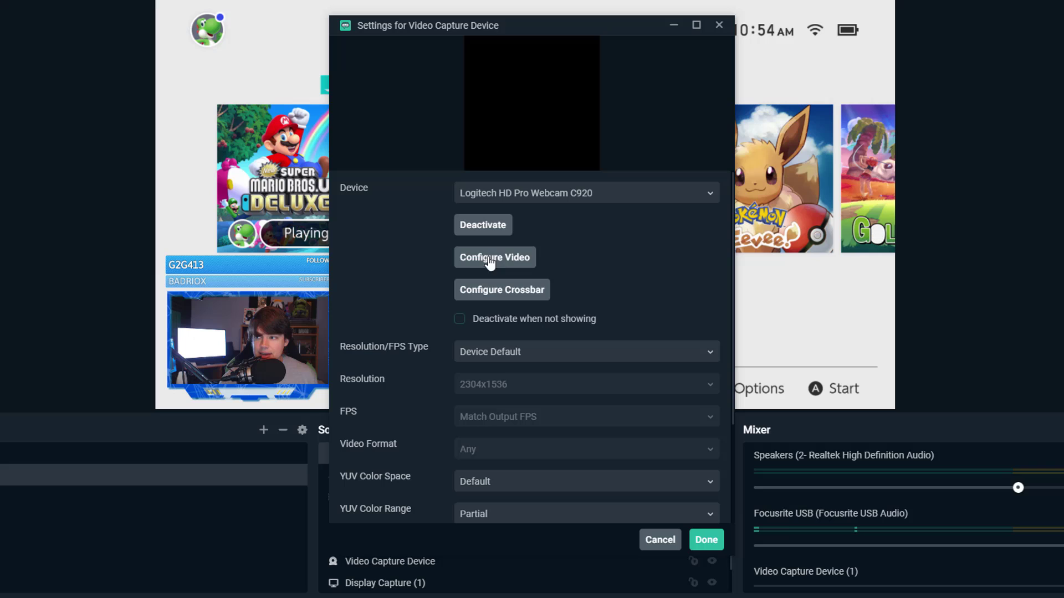
pyautogui.click(495, 198)
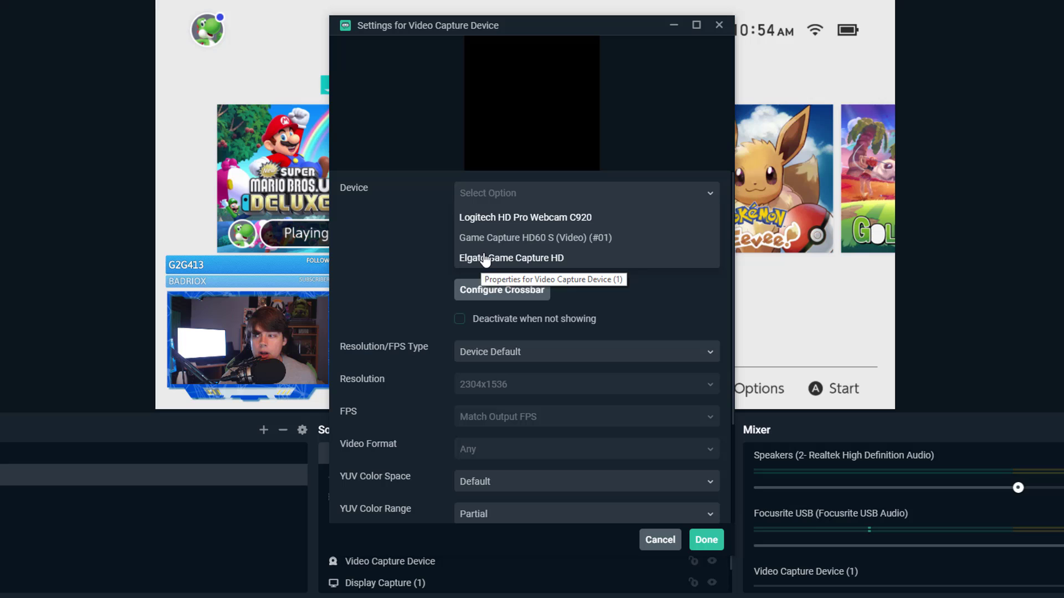
pyautogui.click(463, 259)
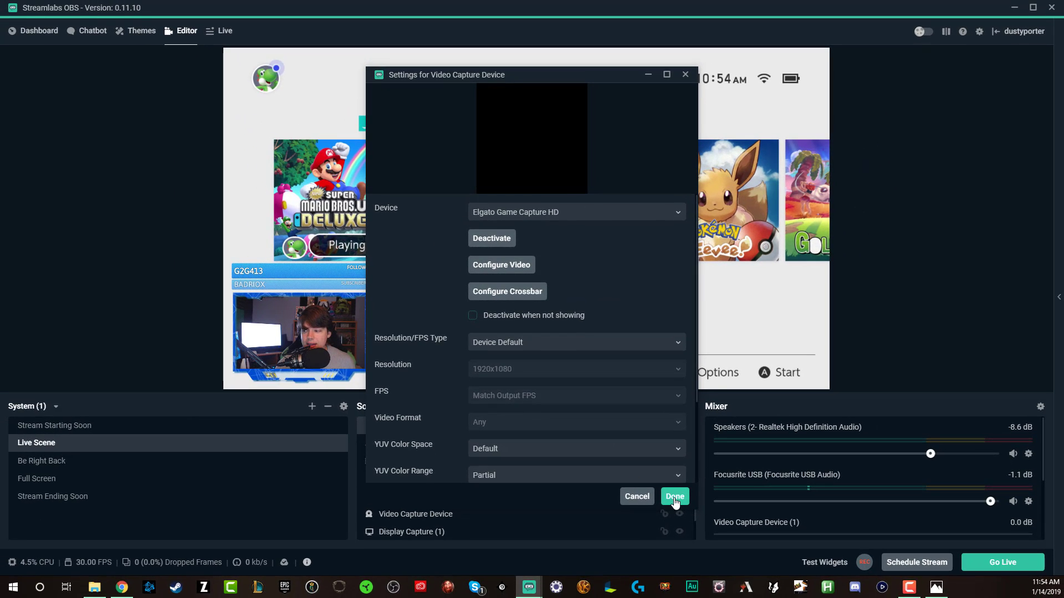
pyautogui.click(706, 539)
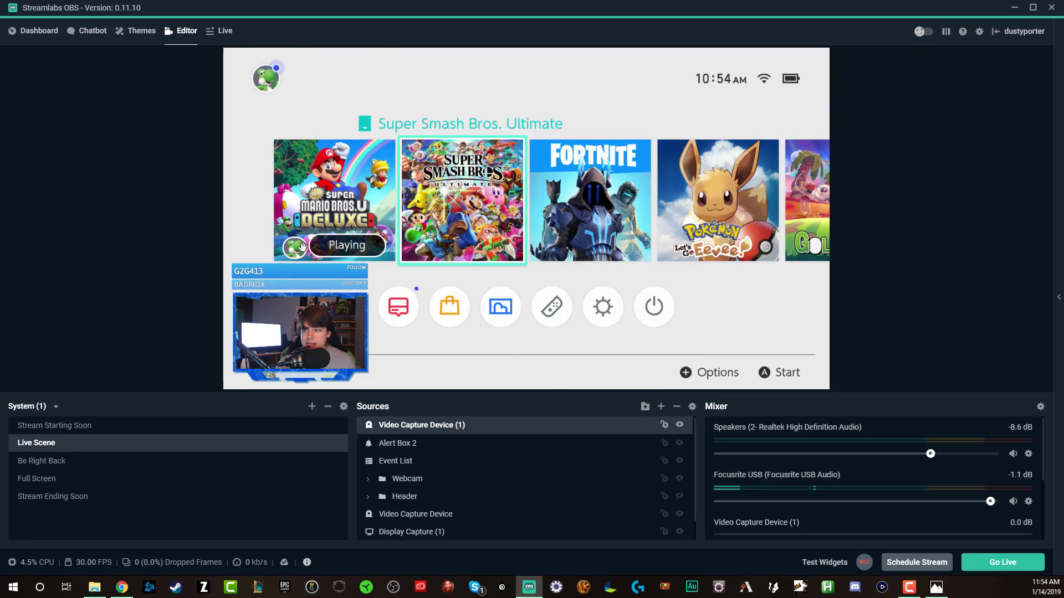
# - Stretch Video Capture Device (1) across the canvas, then hide it and re-show the original Video Capture Device
pyautogui.moveTo(303, 245); pyautogui.dragTo(287, 131)
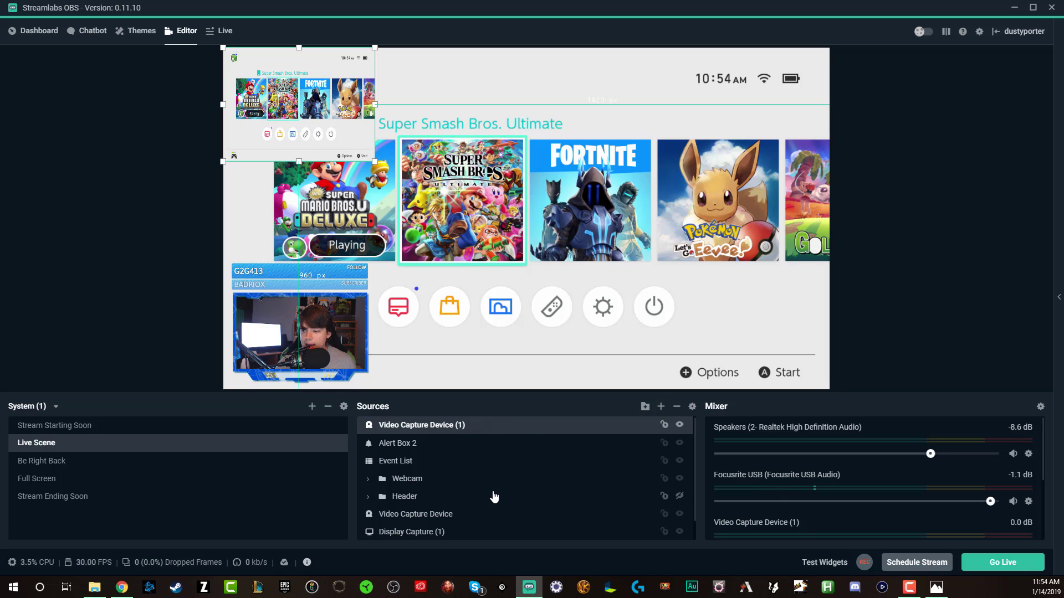
pyautogui.click(679, 514)
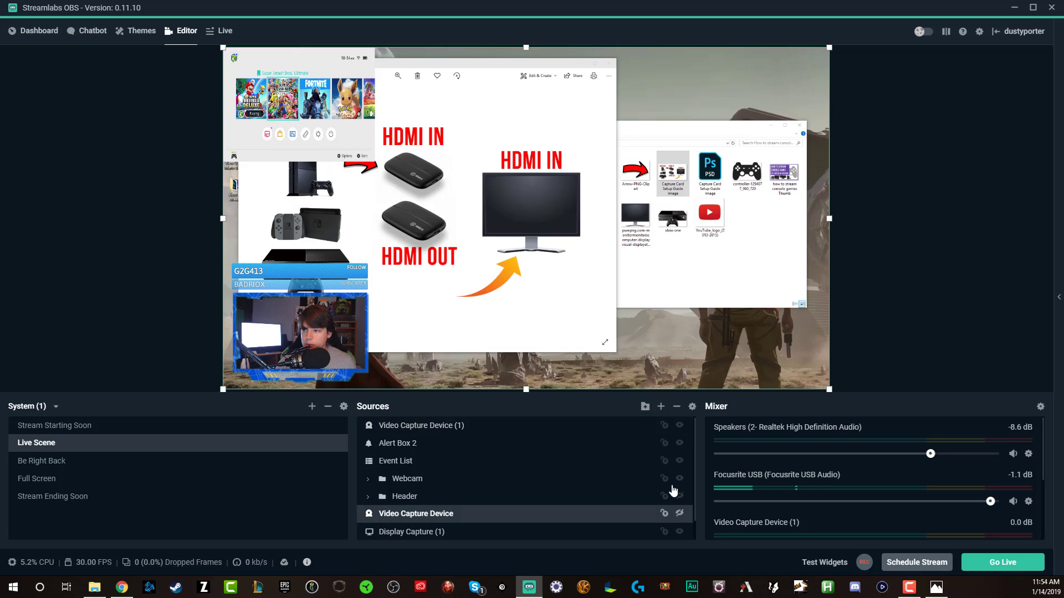
pyautogui.click(346, 134)
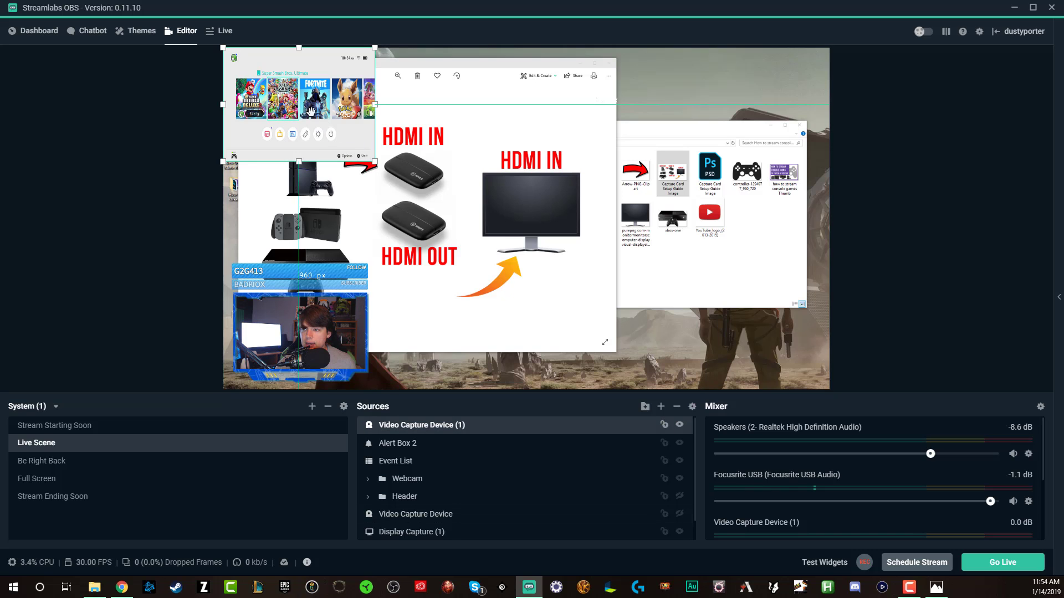
pyautogui.moveTo(374, 161); pyautogui.dragTo(683, 207)
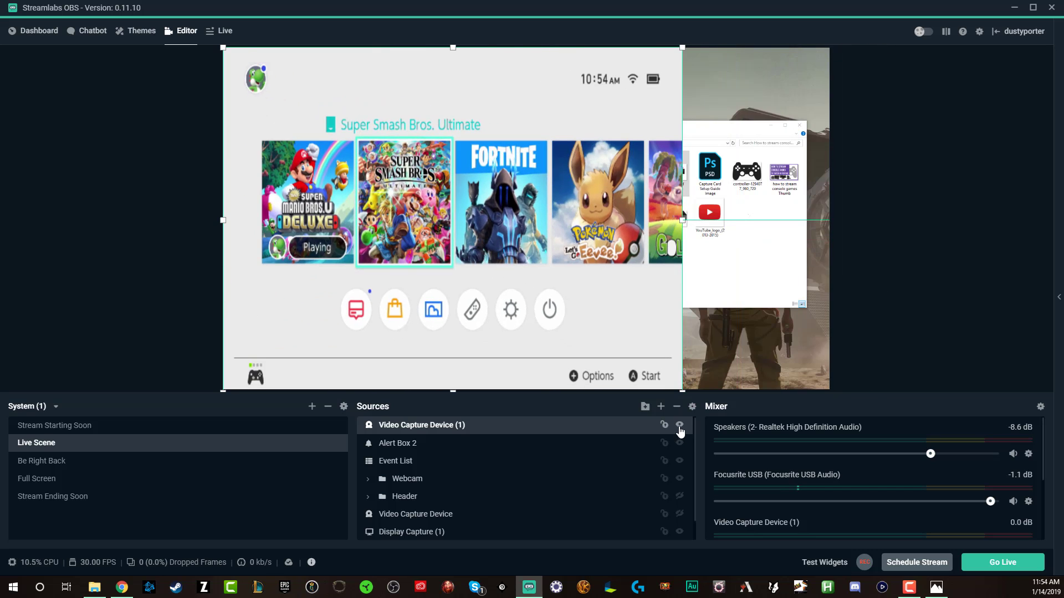
pyautogui.click(679, 425)
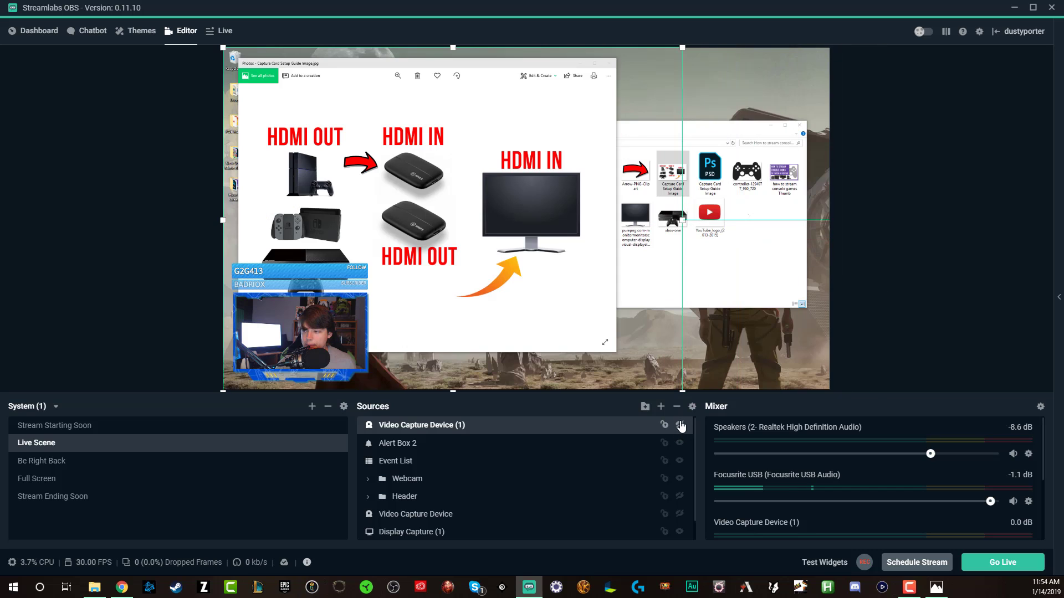
pyautogui.click(679, 514)
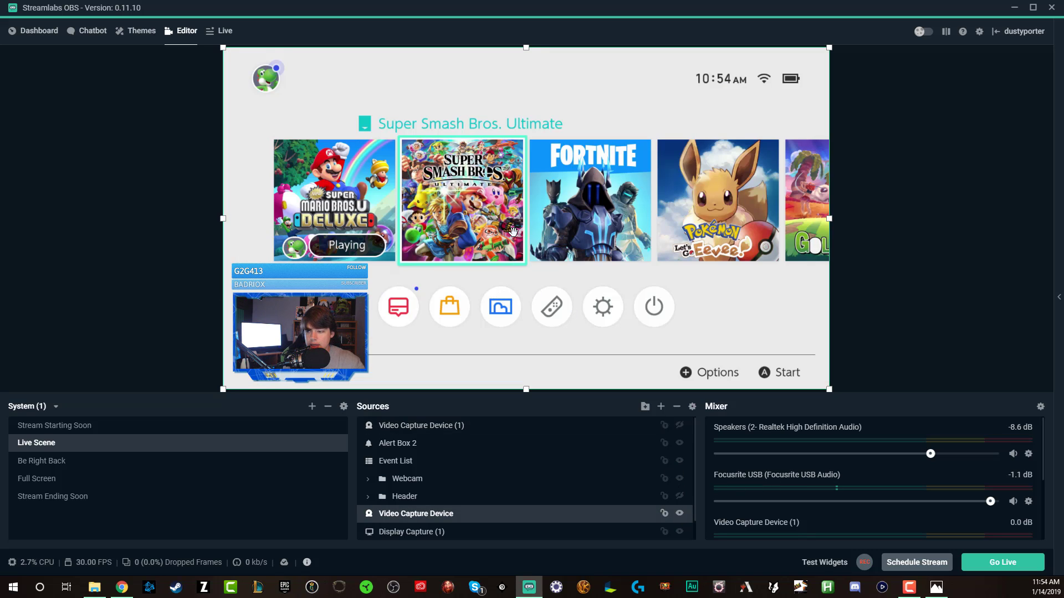
# - Open the Video Capture Device settings and move the Elgato configuration window into view
pyautogui.doubleClick(471, 514)
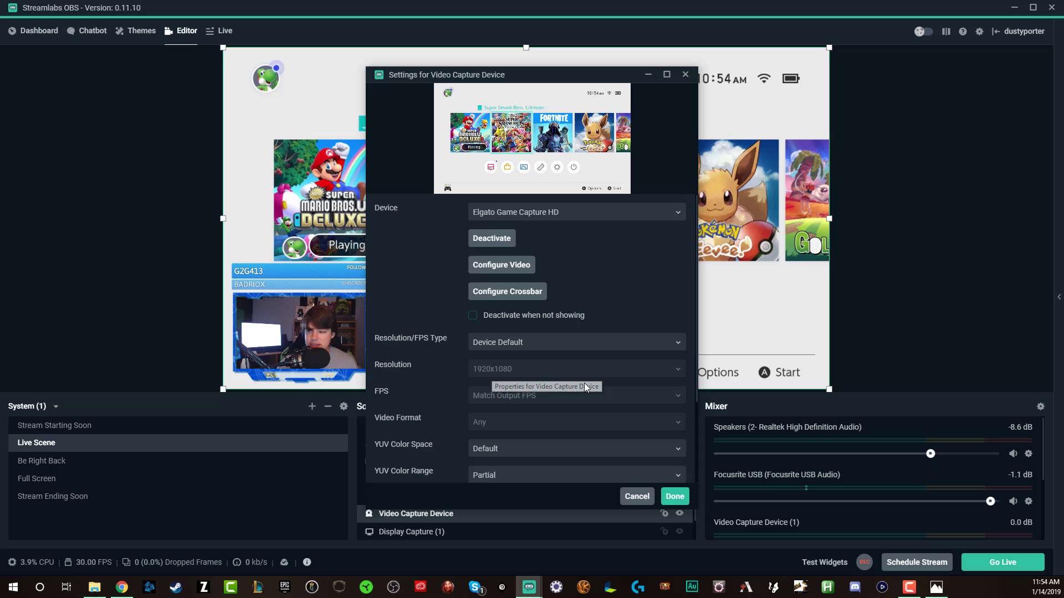
pyautogui.scroll(-3, 437, 358)
pyautogui.scroll(3, 438, 358)
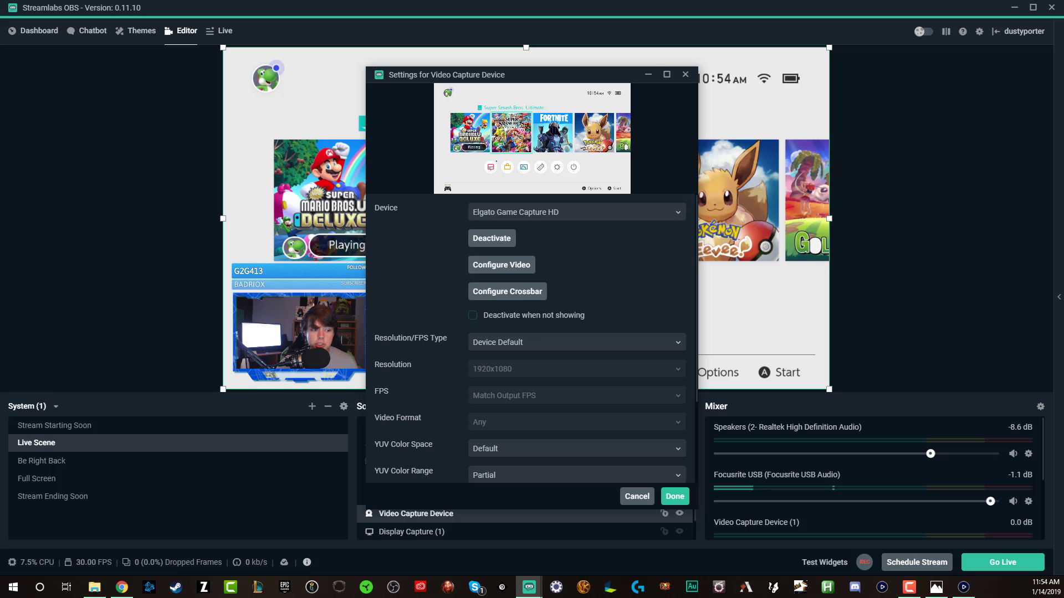
pyautogui.moveTo(111, 193); pyautogui.dragTo(198, 99)
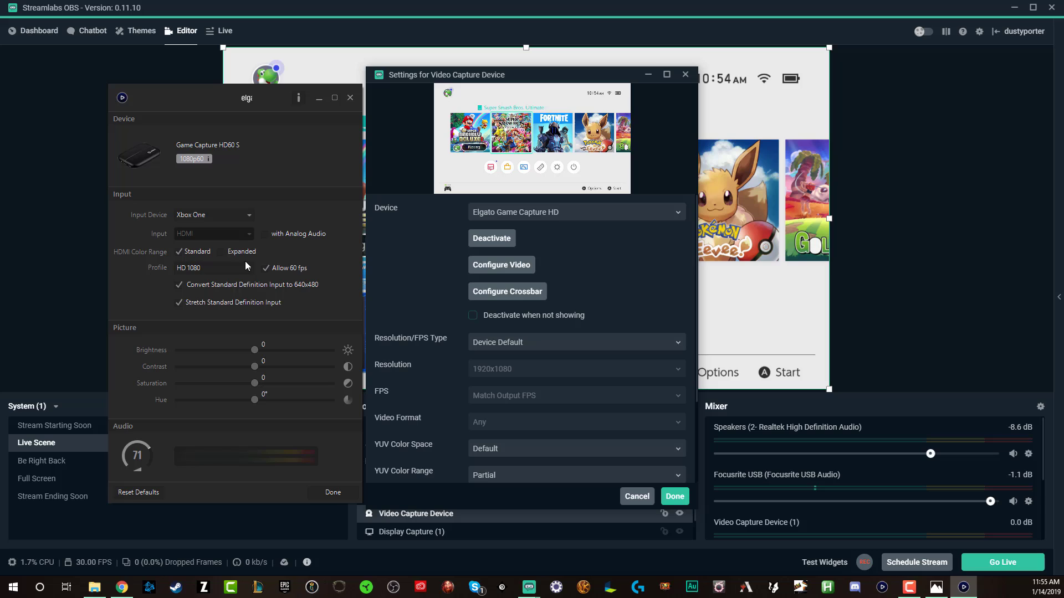
# - Set the Elgato Input Device to Nintendo Switch and close the capture card's settings window
pyautogui.click(224, 267)
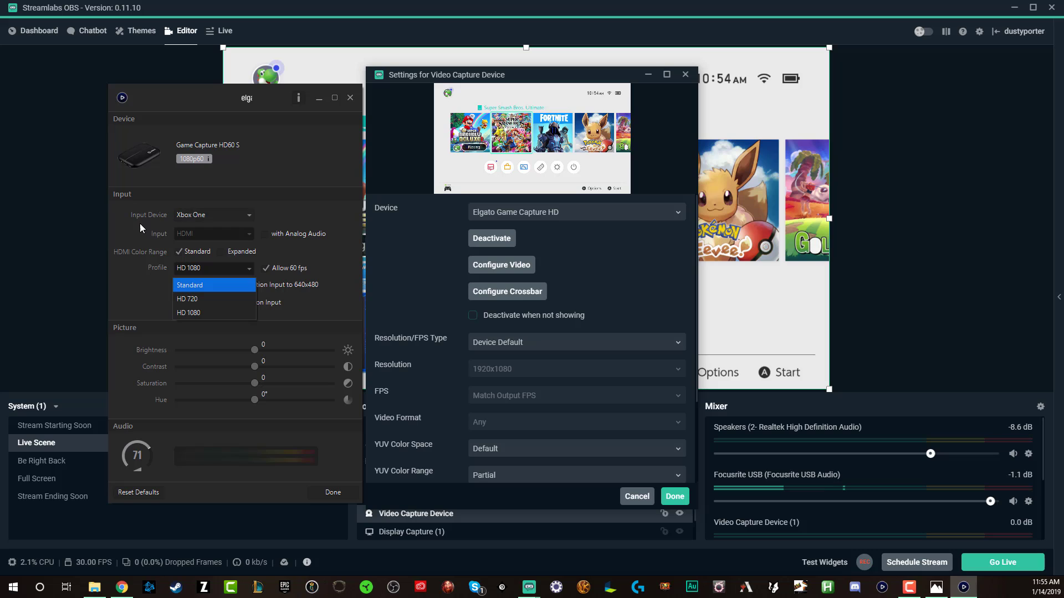
pyautogui.click(197, 311)
pyautogui.click(209, 215)
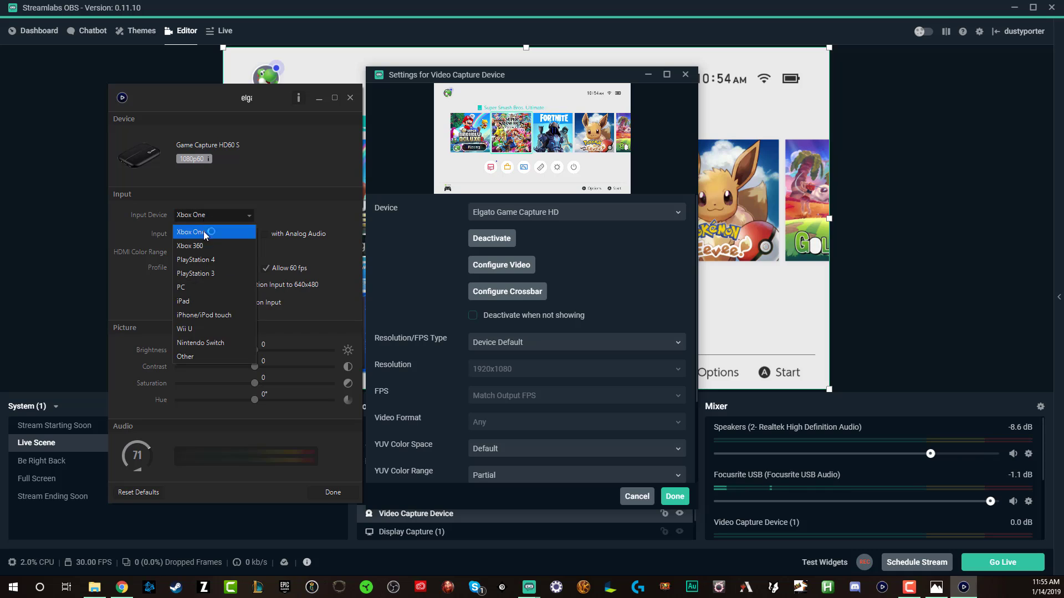
pyautogui.click(209, 343)
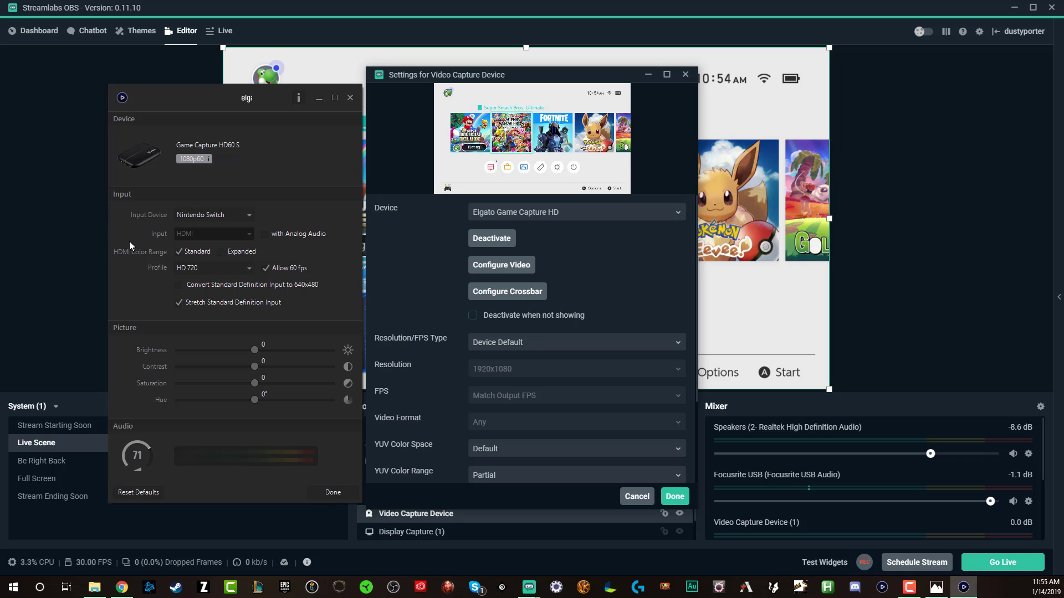
pyautogui.click(350, 98)
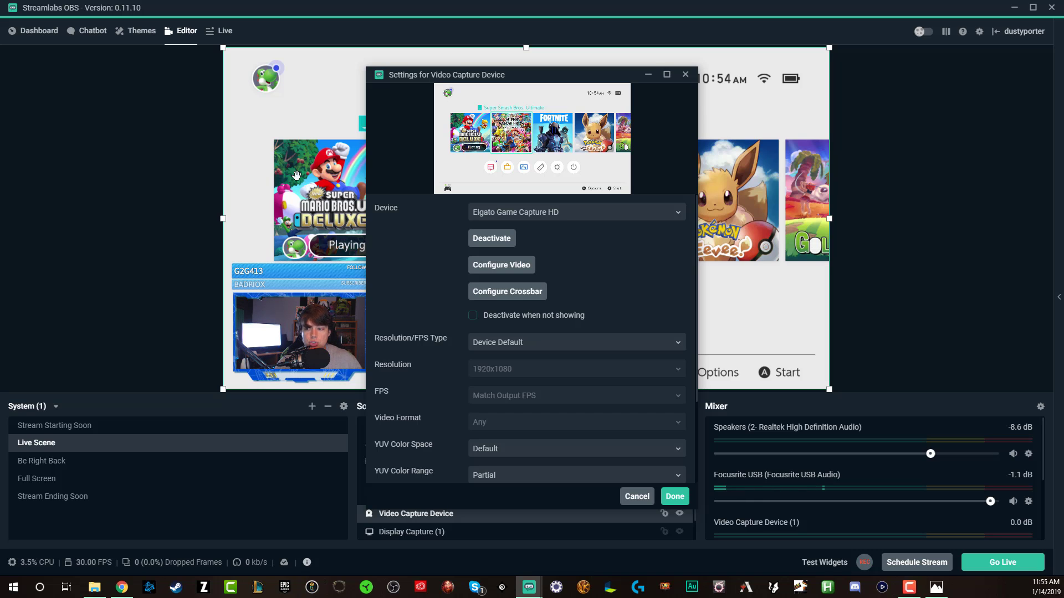
# - Apply the Video Capture Device settings so the Smash Rulesets screen fills the preview, then review the Mixer
pyautogui.click(670, 496)
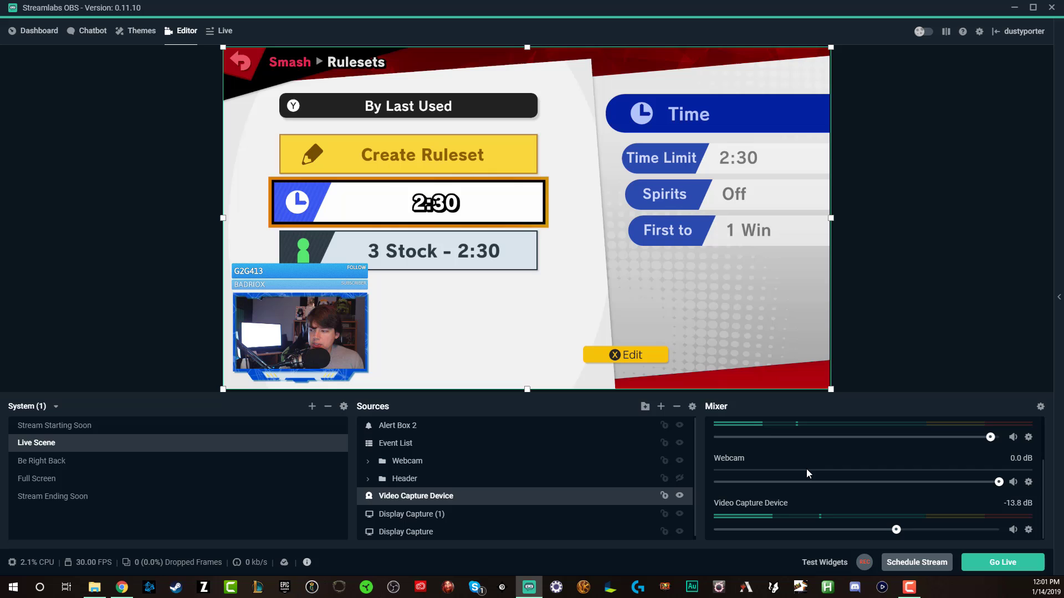
pyautogui.scroll(3, 802, 475)
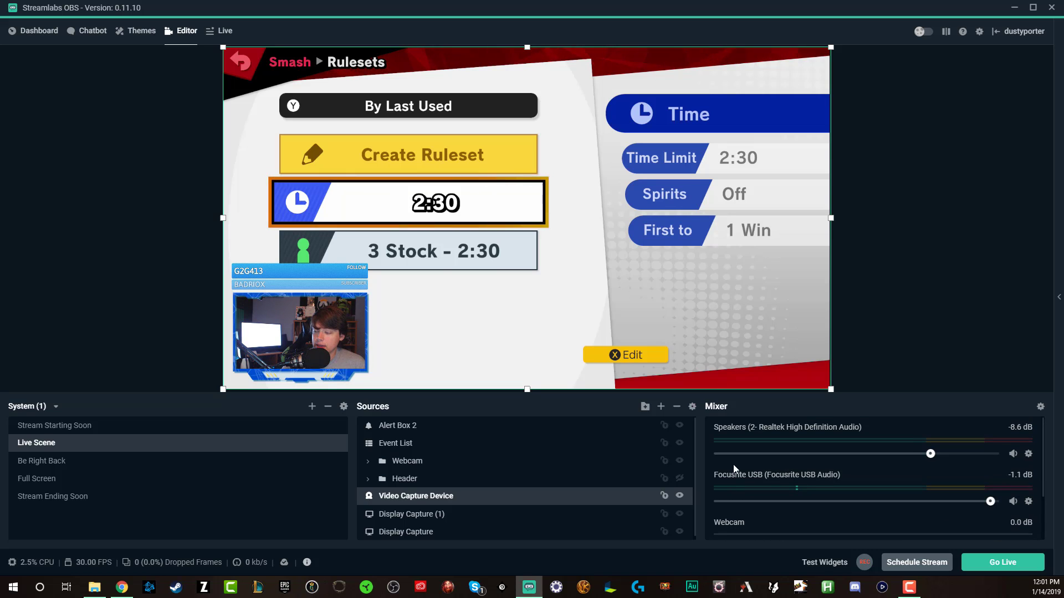
pyautogui.scroll(-3, 764, 471)
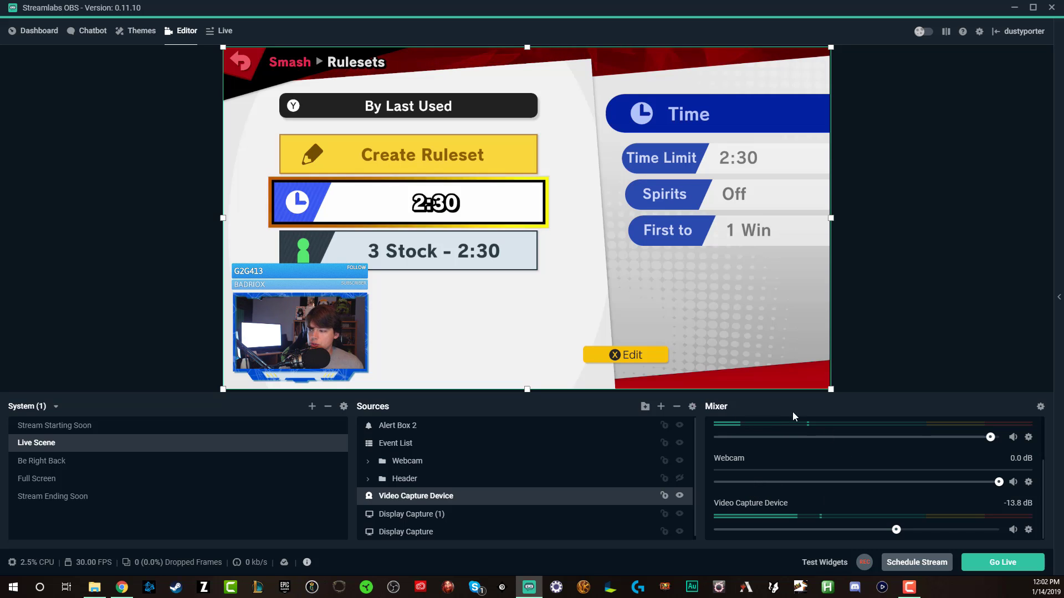
pyautogui.click(1040, 408)
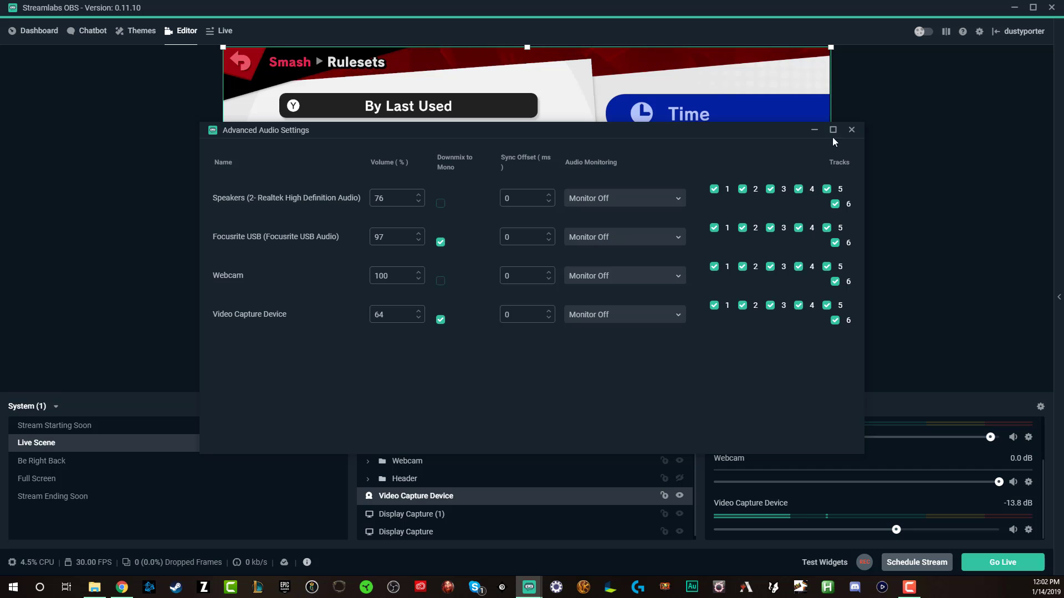
pyautogui.click(852, 129)
pyautogui.scroll(3, 784, 447)
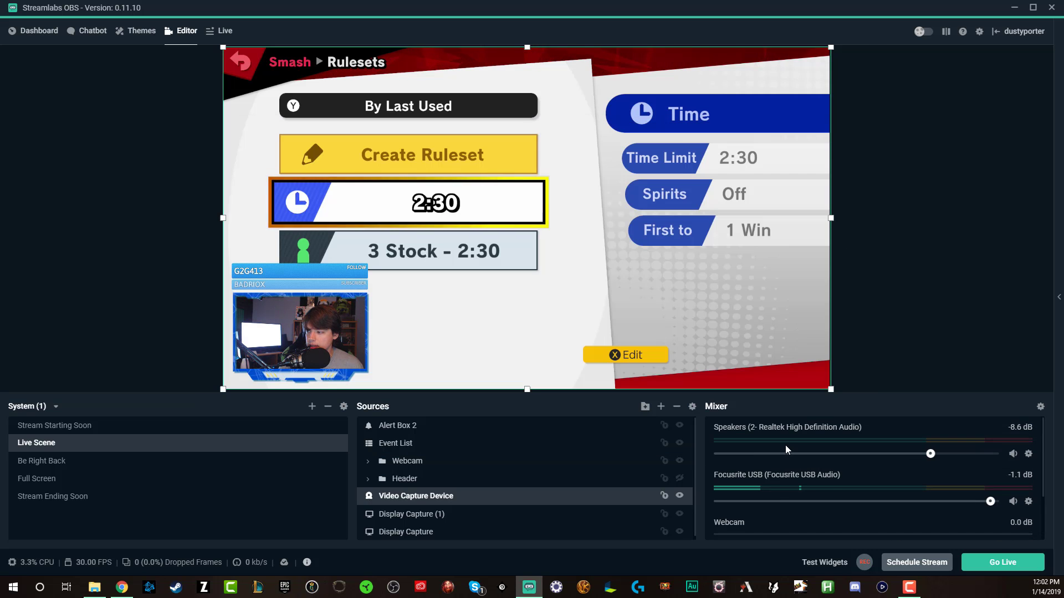
pyautogui.scroll(-3, 787, 441)
pyautogui.scroll(3, 809, 437)
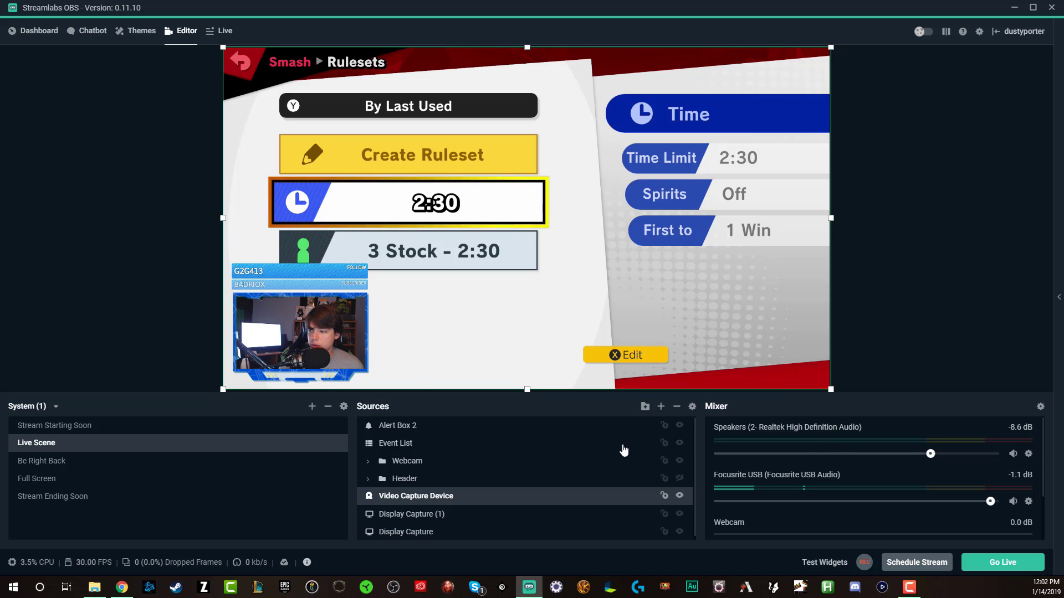
# - Dismiss the Add Source window and drag the Video Capture Device mixer slider down to -23.0 dB
pyautogui.click(660, 408)
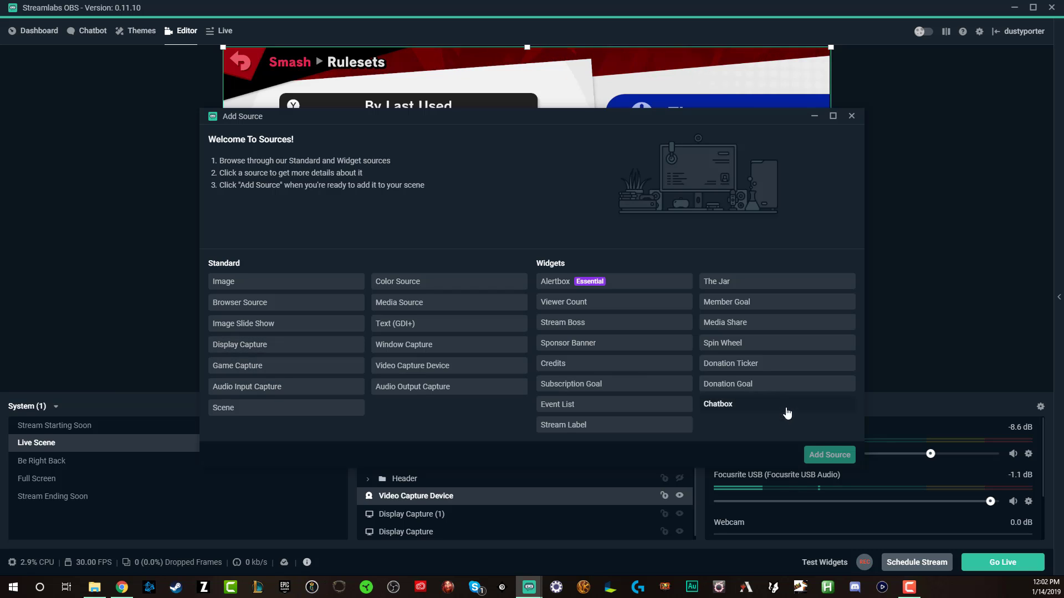
pyautogui.click(851, 116)
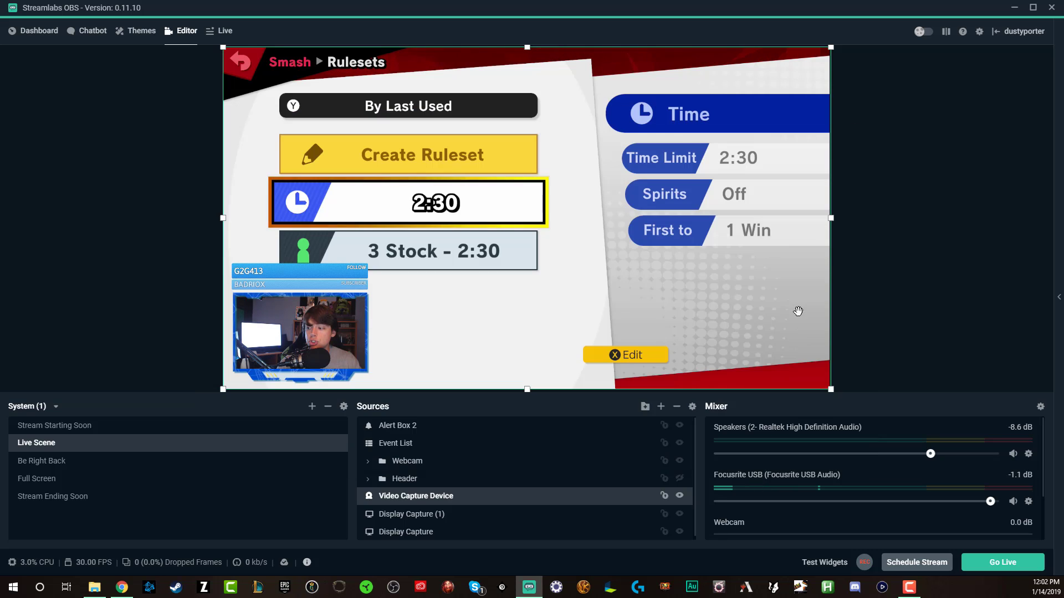
pyautogui.scroll(-2, 821, 429)
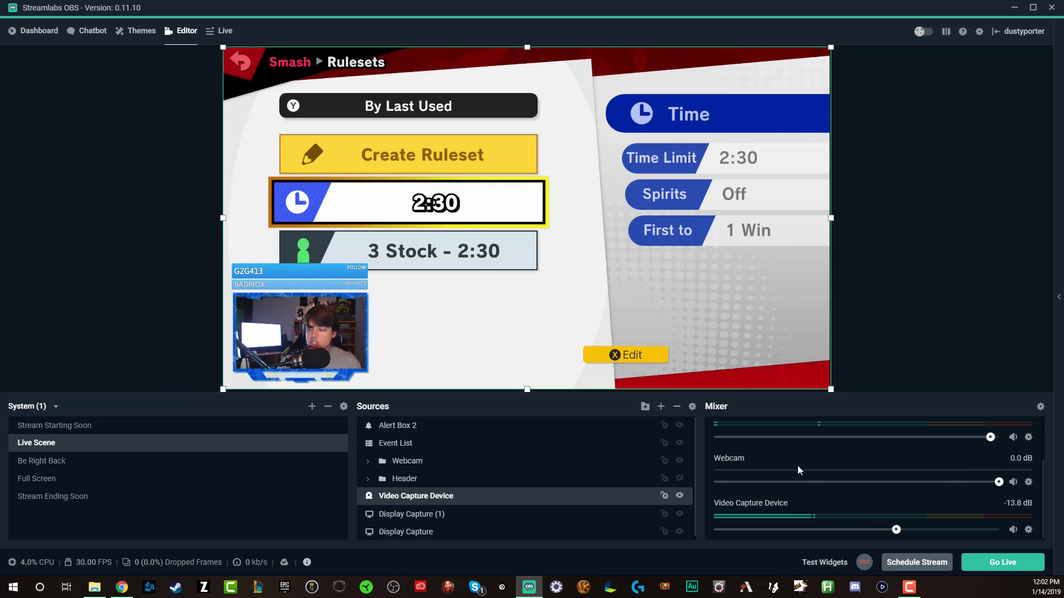
pyautogui.click(803, 494)
pyautogui.moveTo(896, 530); pyautogui.dragTo(840, 531)
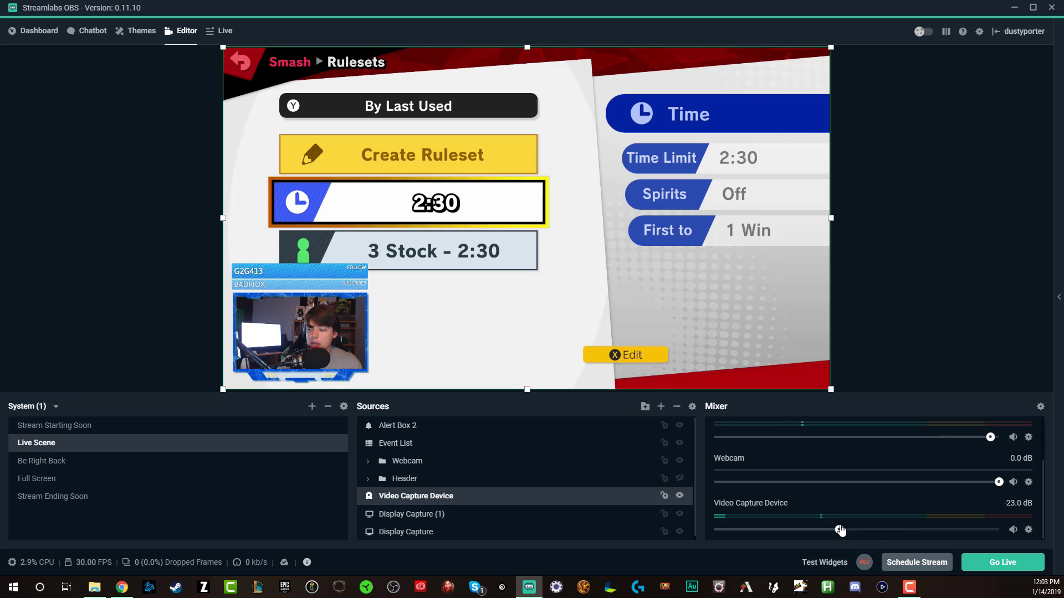